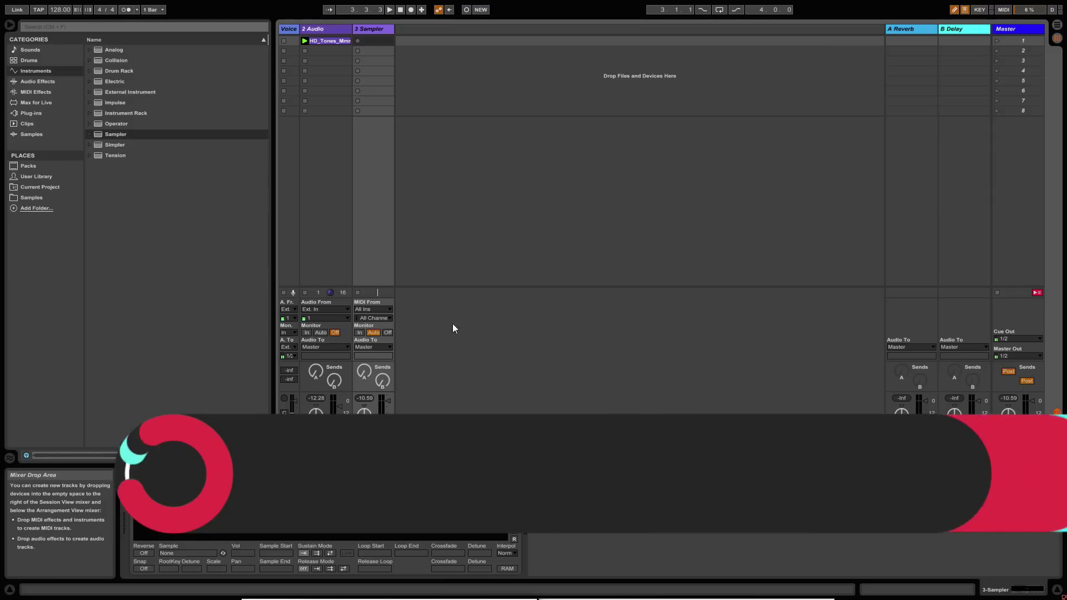
Play the HD_Tones_Mmm clip on the audio track and show its waveform in the clip view.
click(333, 33)
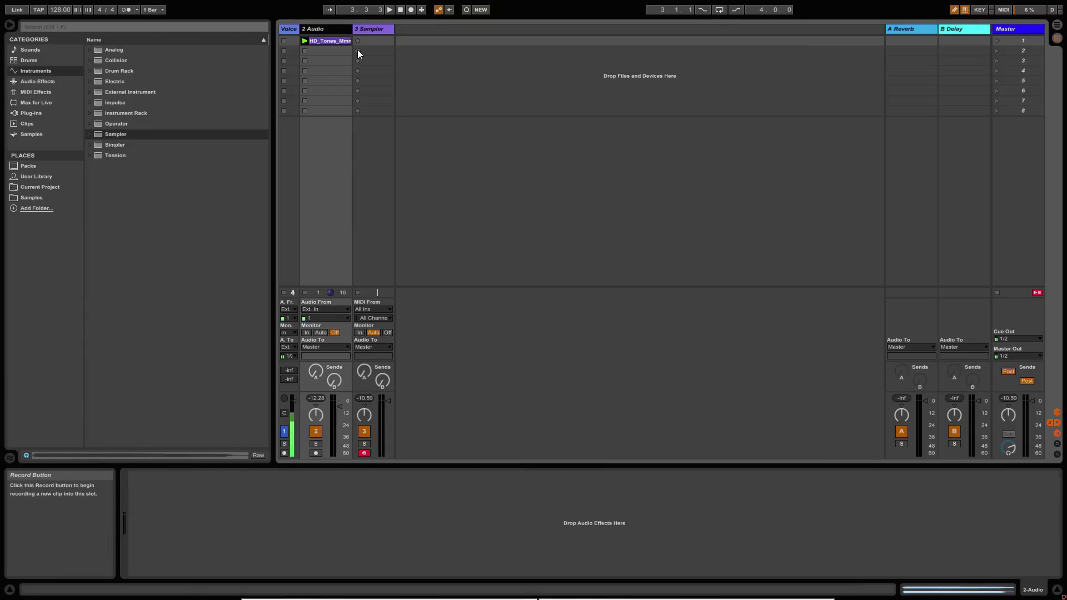
click(304, 41)
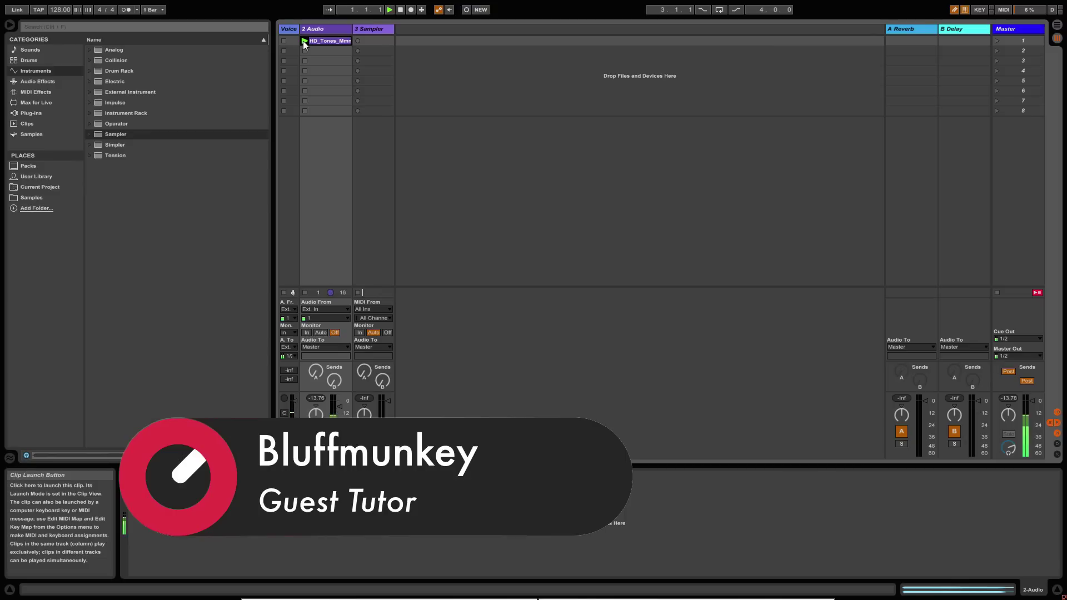
click(927, 593)
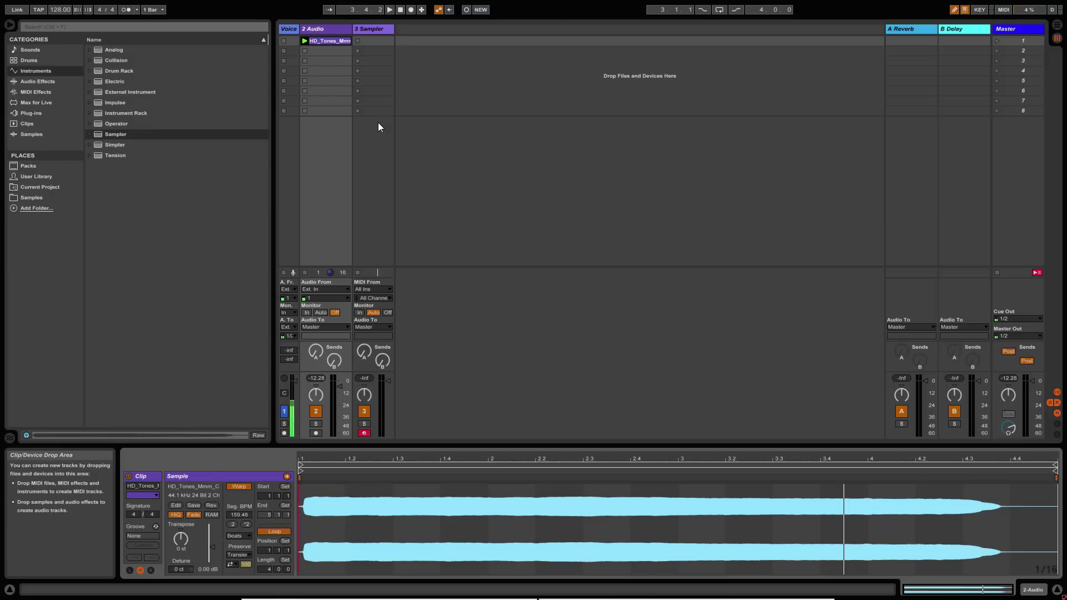
Show the Sampler device on track 3 and load the audio track's HD_Tones_Mmm clip into it.
click(376, 28)
key(shift+Tab)
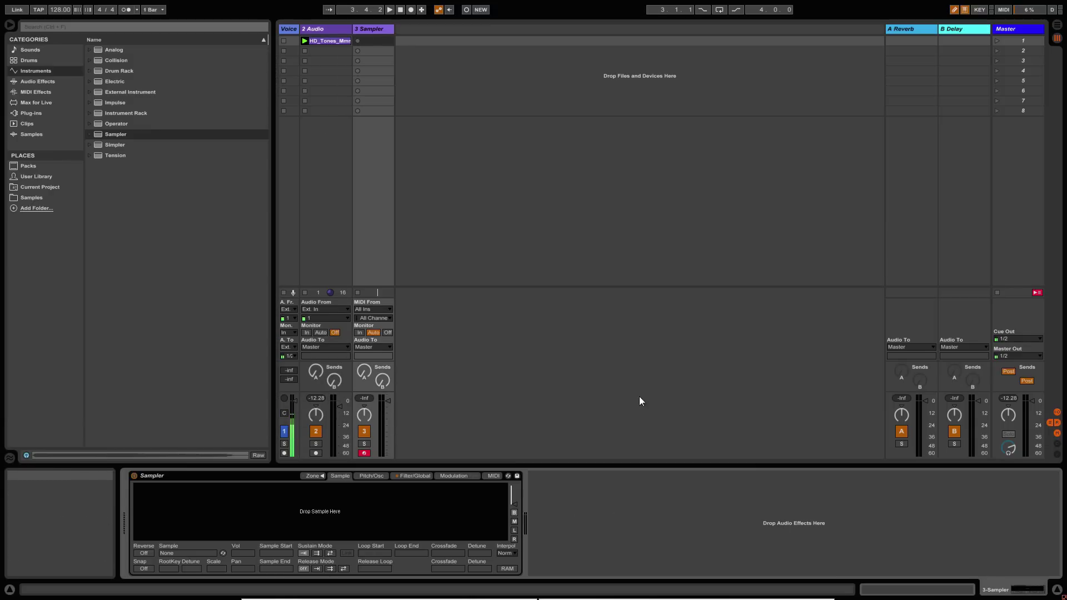
drag(323, 41, 278, 450)
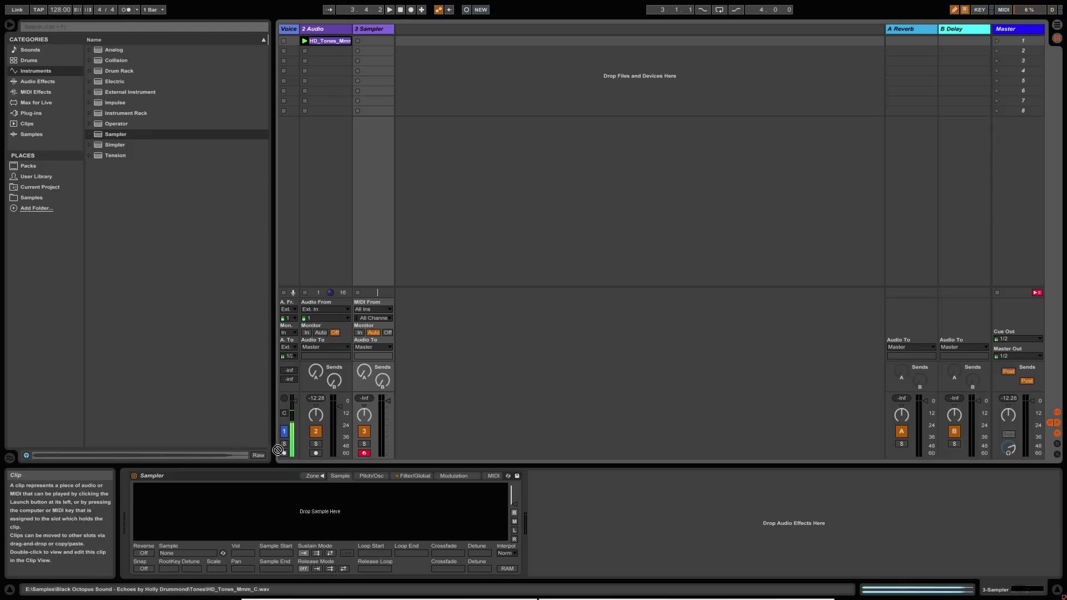
drag(271, 524, 273, 521)
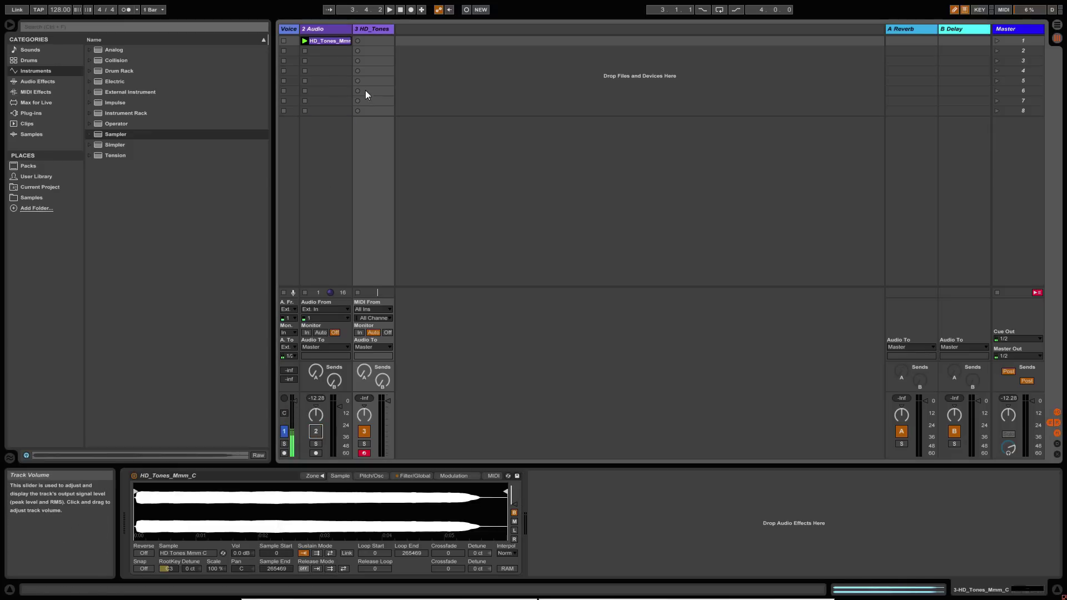
Select the Sampler track and play several notes to audition the loaded vocal sample at different pitches.
click(372, 29)
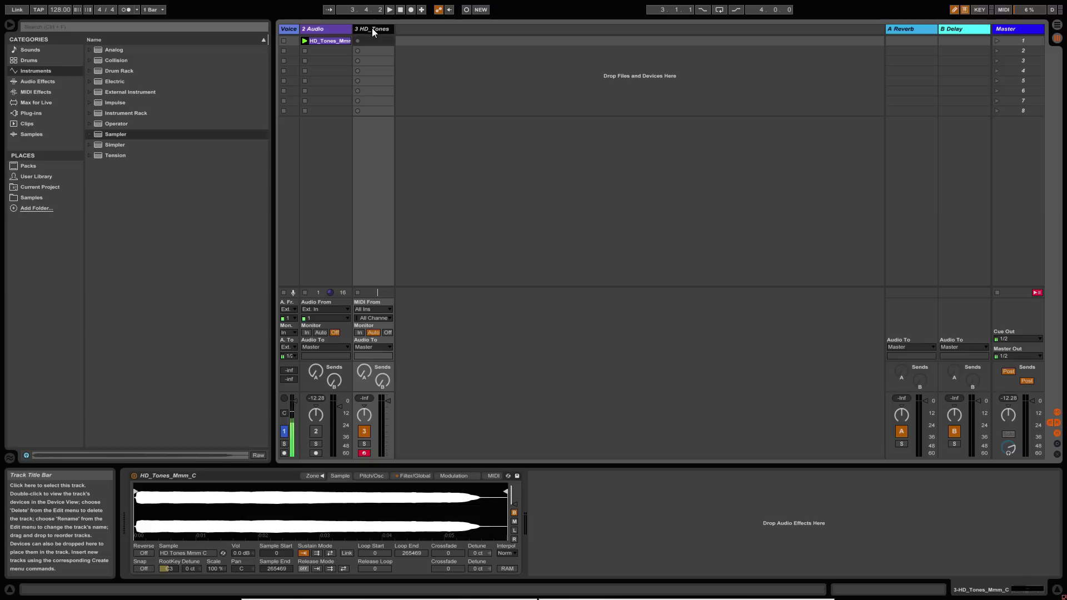
key(a)
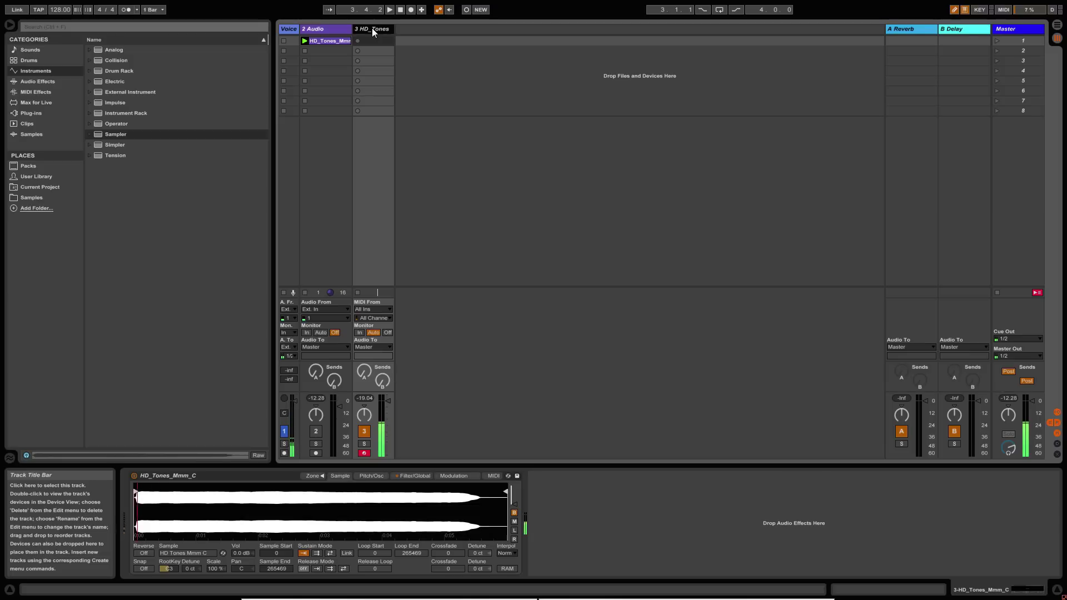
key(s)
key(d)
key(f)
key(g)
key(a)
key(a)
key(a)
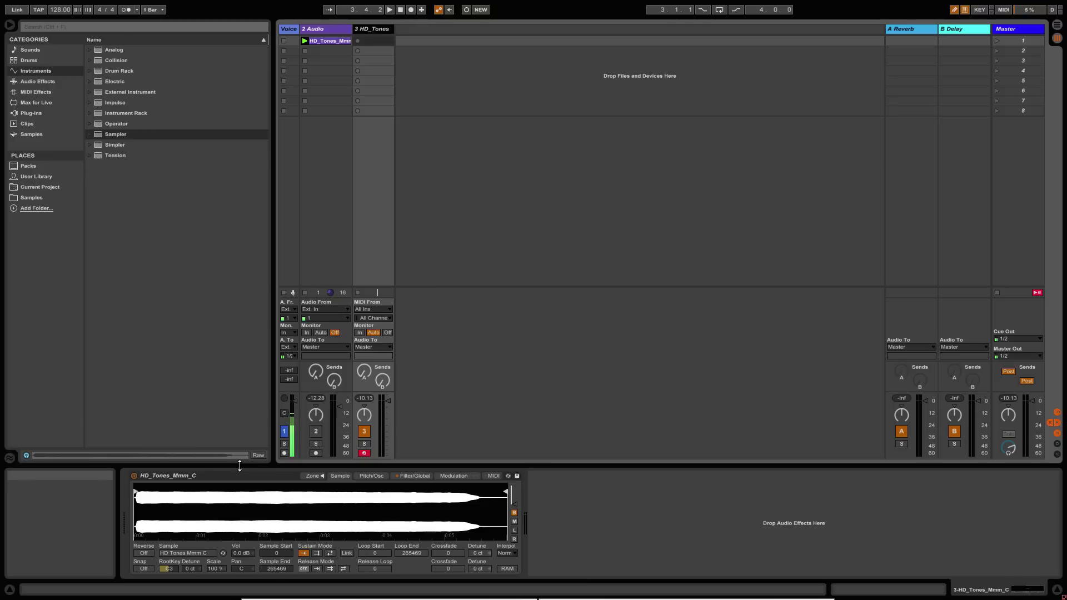
Set the Sampler's sustain mode to Loop with sample start 22530, loop start 73140 and loop end 120741, and audition it.
click(317, 553)
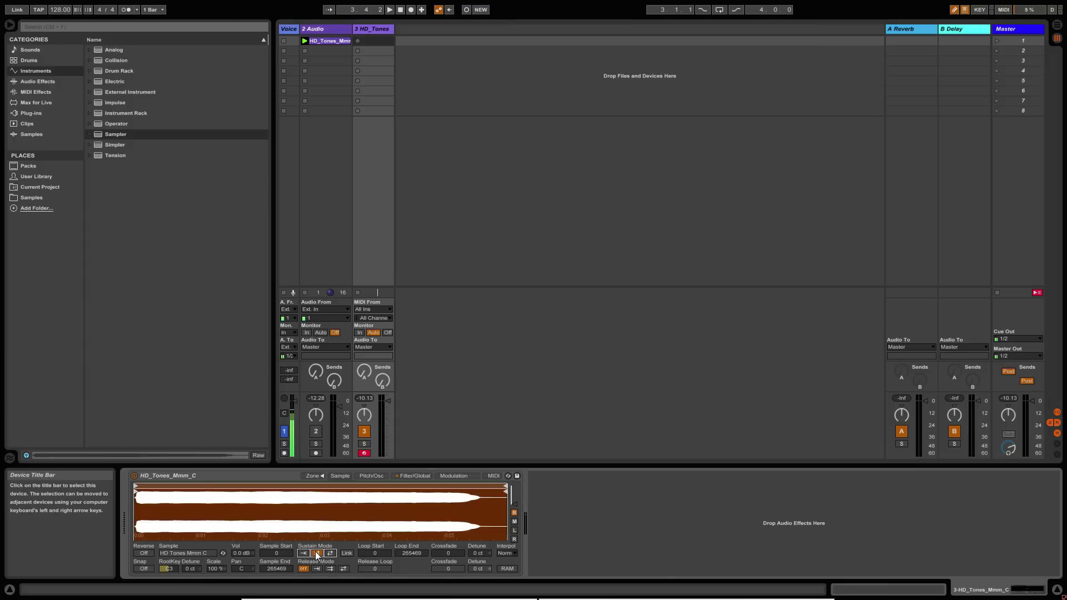
drag(260, 555, 256, 543)
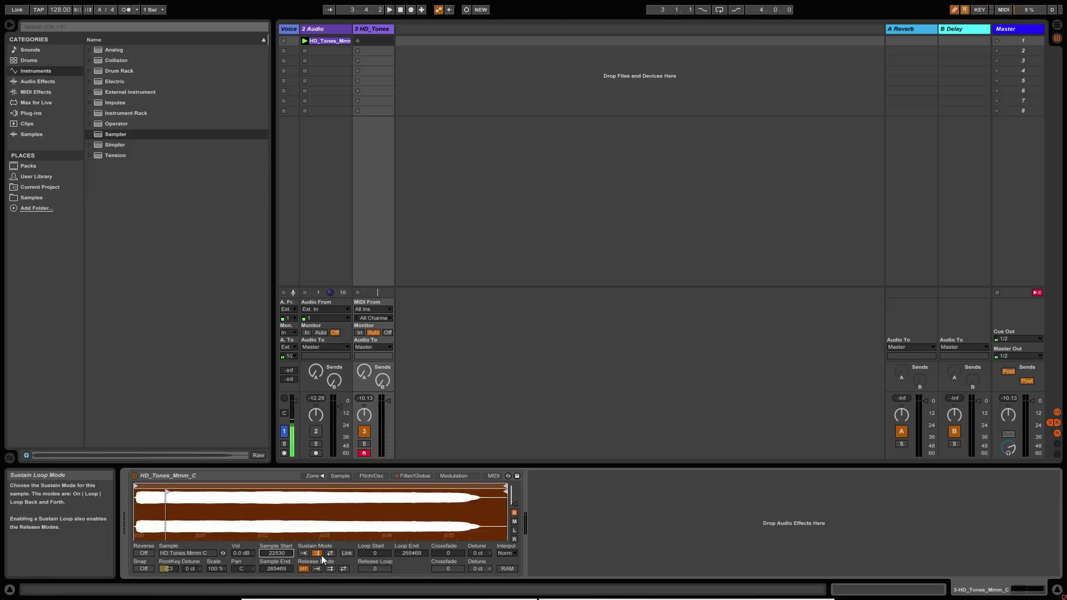
mouse_move(372, 552)
mouse_down()
mouse_move(371, 532)
mouse_move(412, 559)
mouse_move(411, 588)
mouse_up()
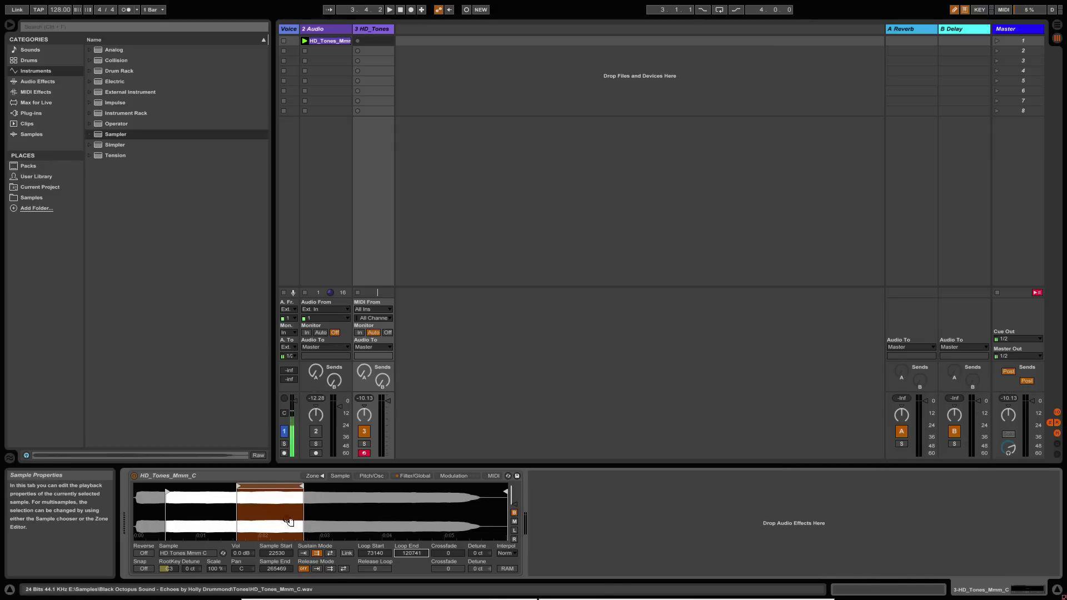
key(a)
Fine-tune the sustain loop's start marker on the waveform to sample 73057.
drag(234, 497, 234, 572)
drag(331, 504, 331, 522)
drag(233, 583, 234, 599)
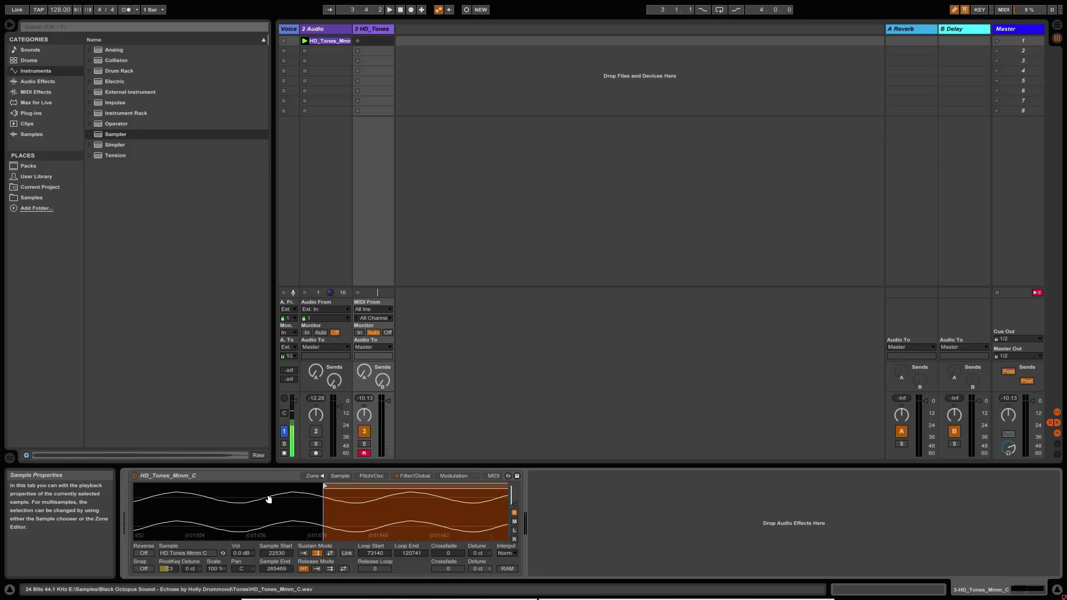
drag(325, 486, 269, 485)
drag(363, 513, 261, 436)
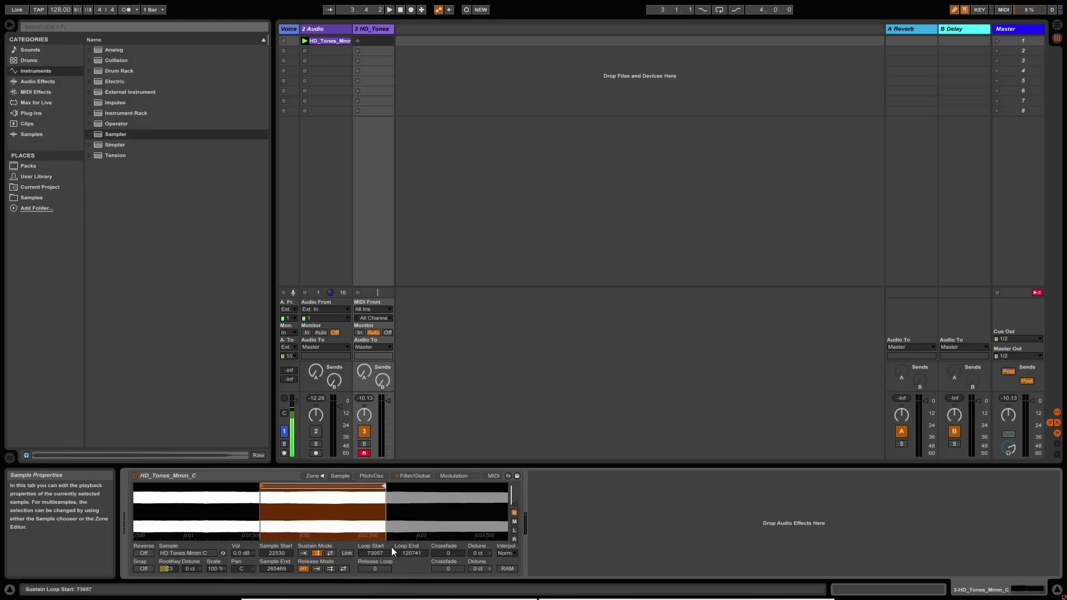
Fine-tune the sustain loop's end marker on the waveform to sample 120778.
drag(393, 496, 483, 545)
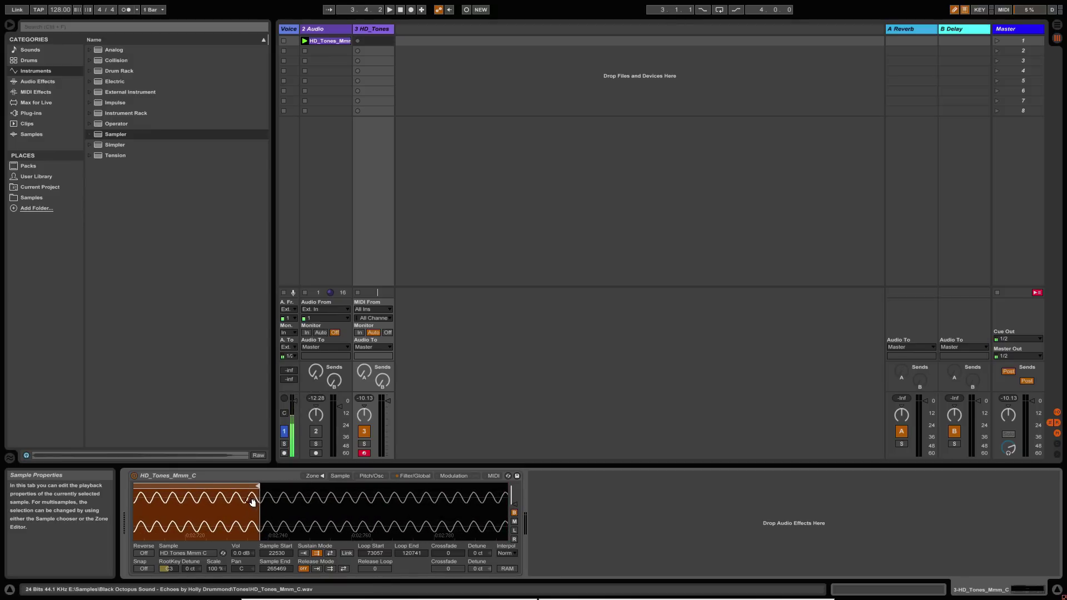
drag(250, 500, 250, 526)
drag(291, 485, 307, 484)
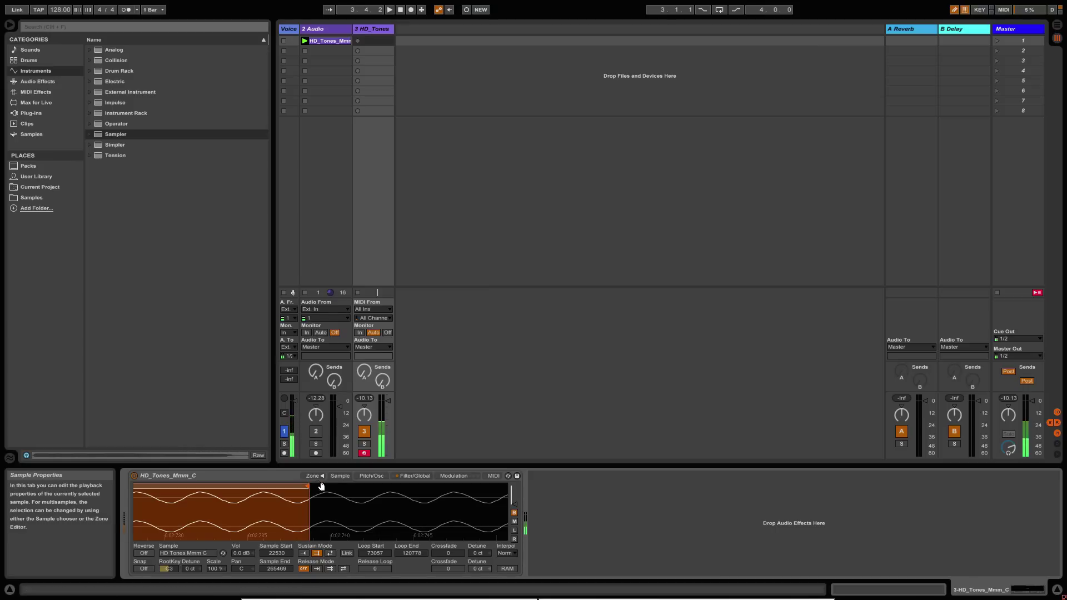
drag(360, 506, 355, 459)
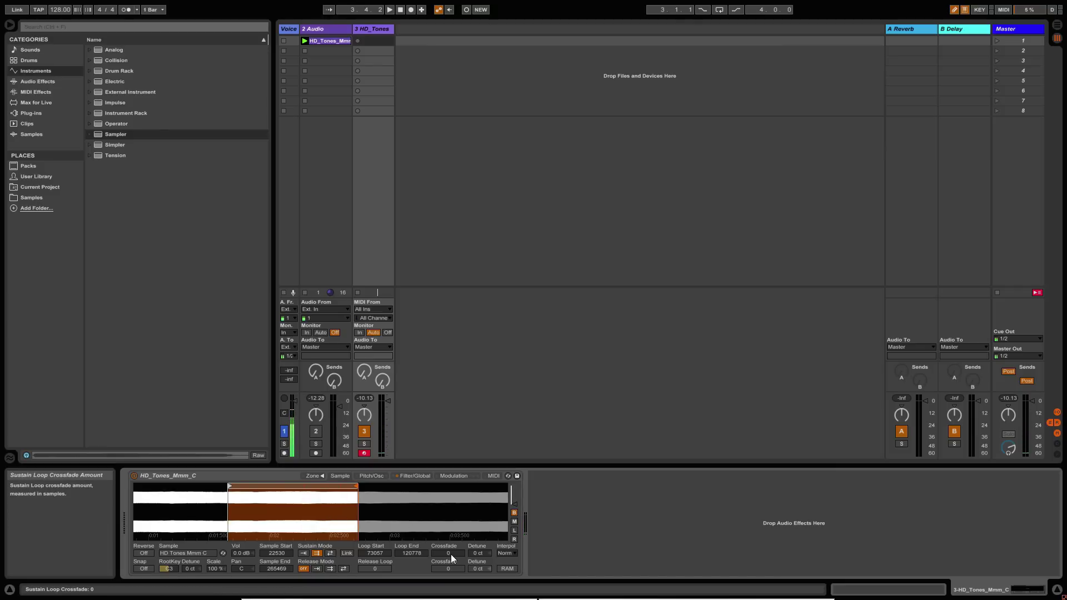
Set the sustain loop crossfade to 1423 samples and change the sustain mode to Loop Back and Forth.
mouse_move(451, 554)
mouse_down()
mouse_move(451, 534)
mouse_move(451, 550)
mouse_up()
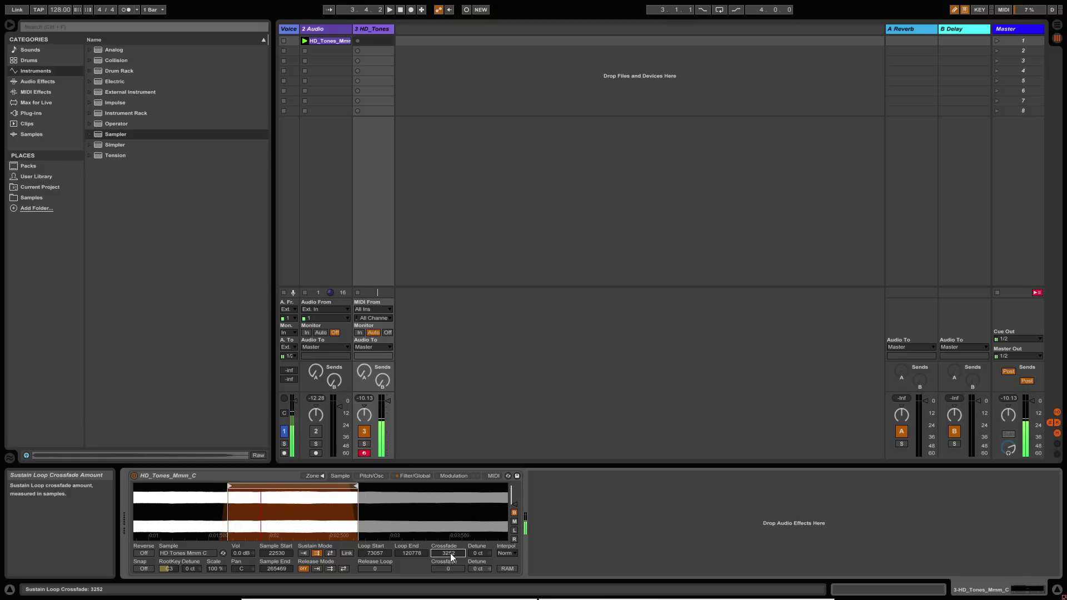
drag(452, 554, 452, 572)
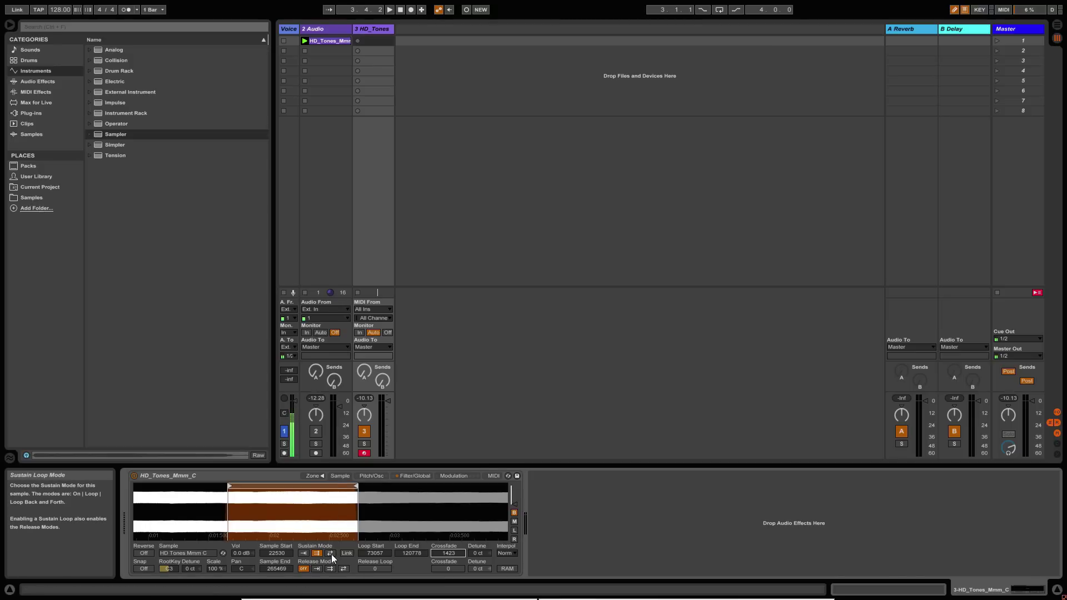
click(330, 554)
scroll(377, 505, down, 3)
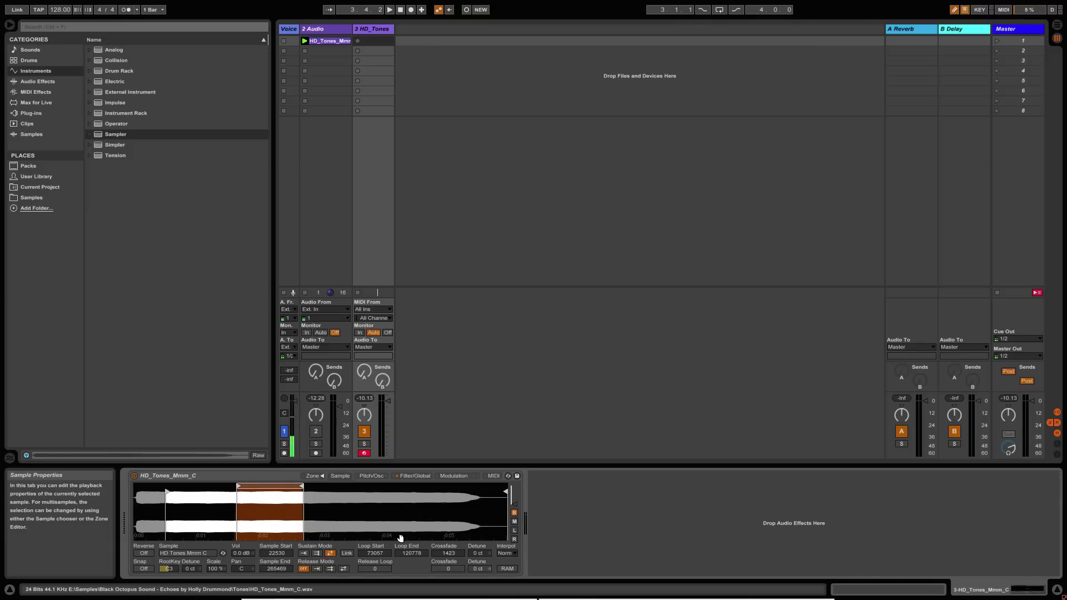
Shape the Sampler's volume envelope with a slower attack and a release of about 2.2 s.
click(410, 477)
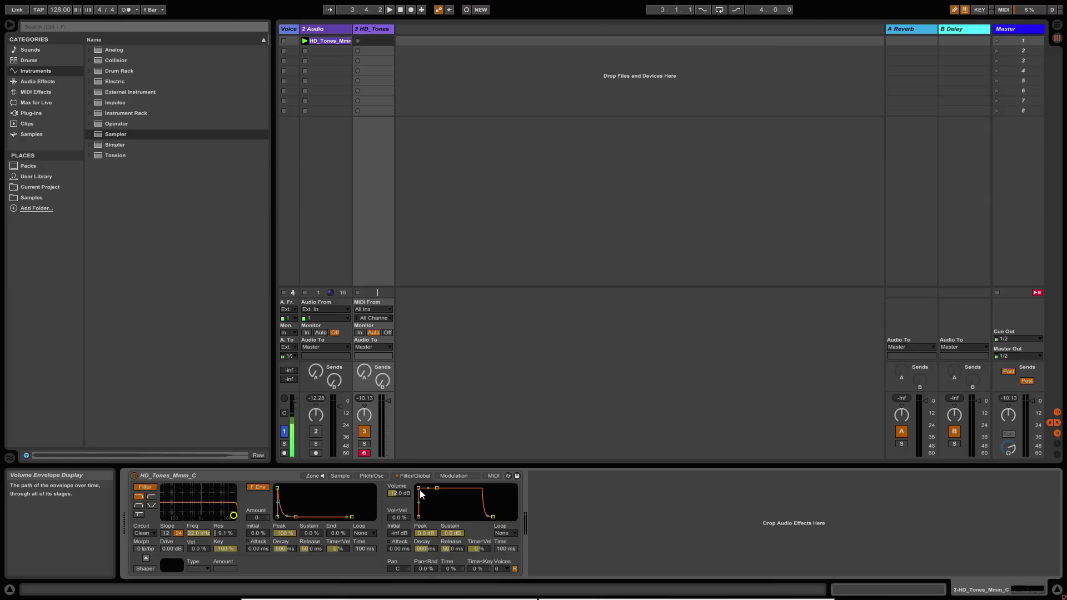
drag(421, 492, 442, 488)
mouse_move(493, 517)
mouse_down()
mouse_move(509, 517)
mouse_move(496, 512)
mouse_up()
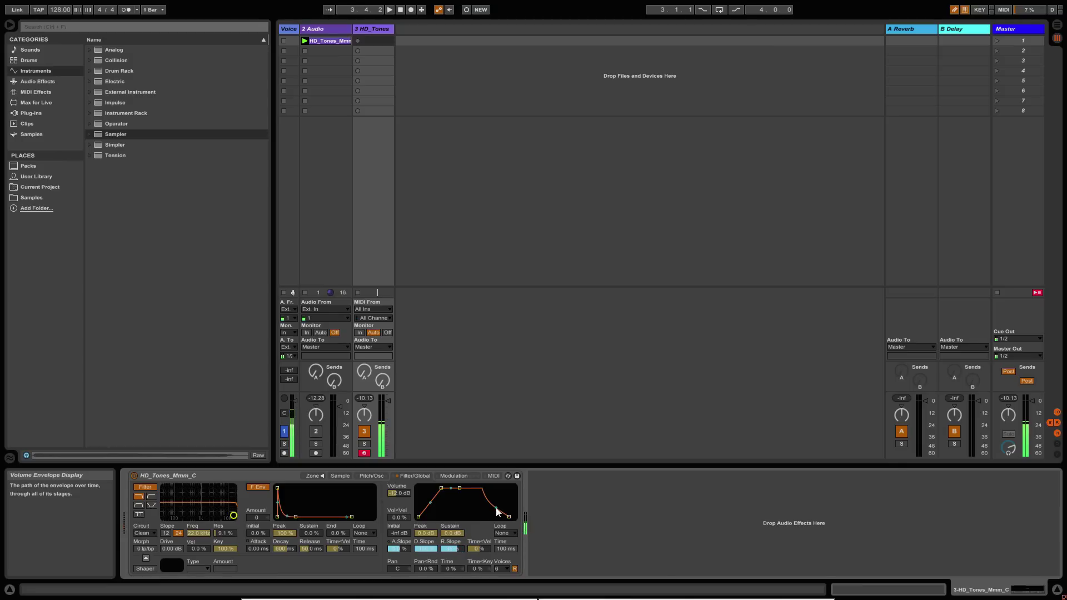
click(509, 517)
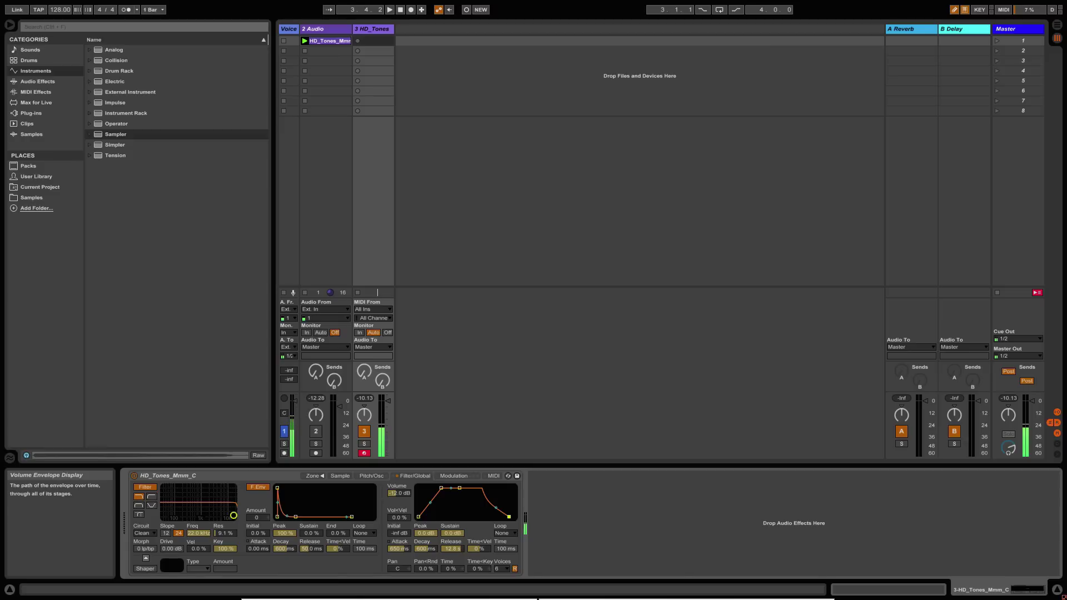
drag(509, 517, 506, 517)
drag(507, 517, 505, 519)
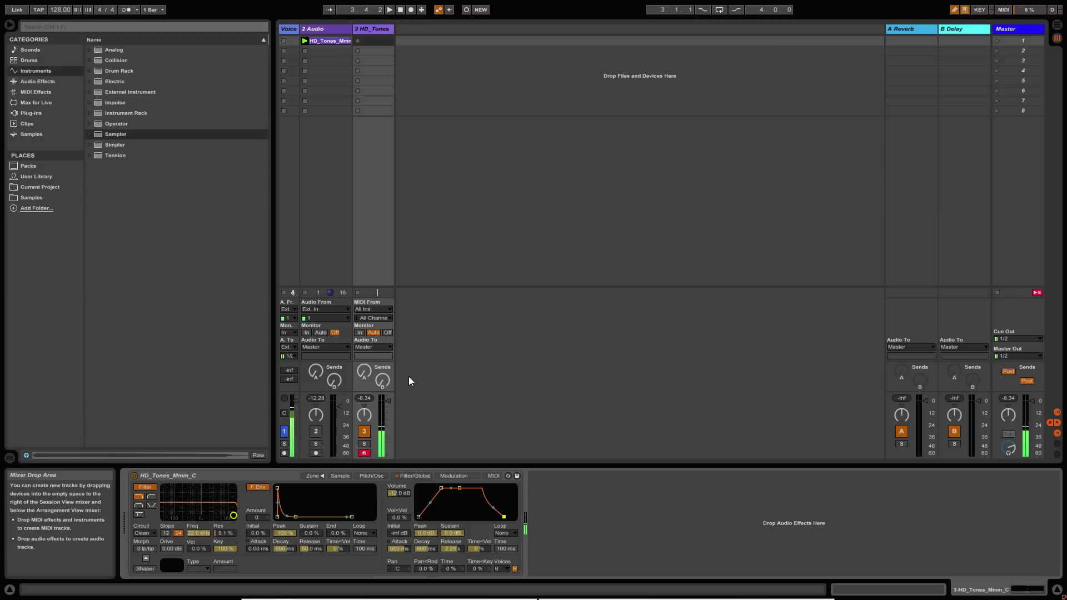
Add an EQ Eight after the Sampler, followed by the Large Space Chorus reverb preset.
click(35, 81)
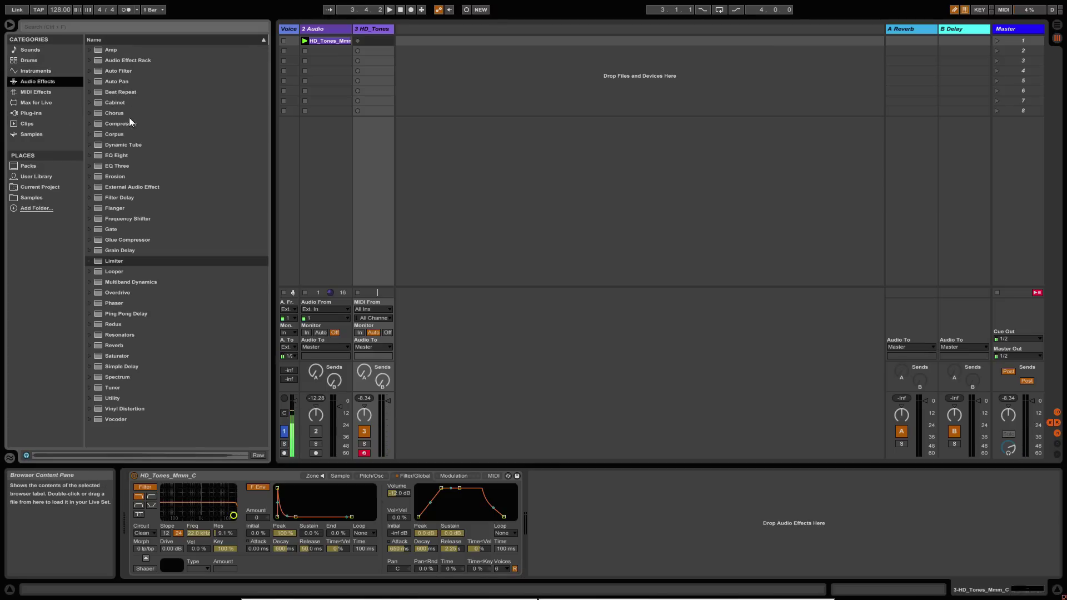
drag(118, 157, 542, 503)
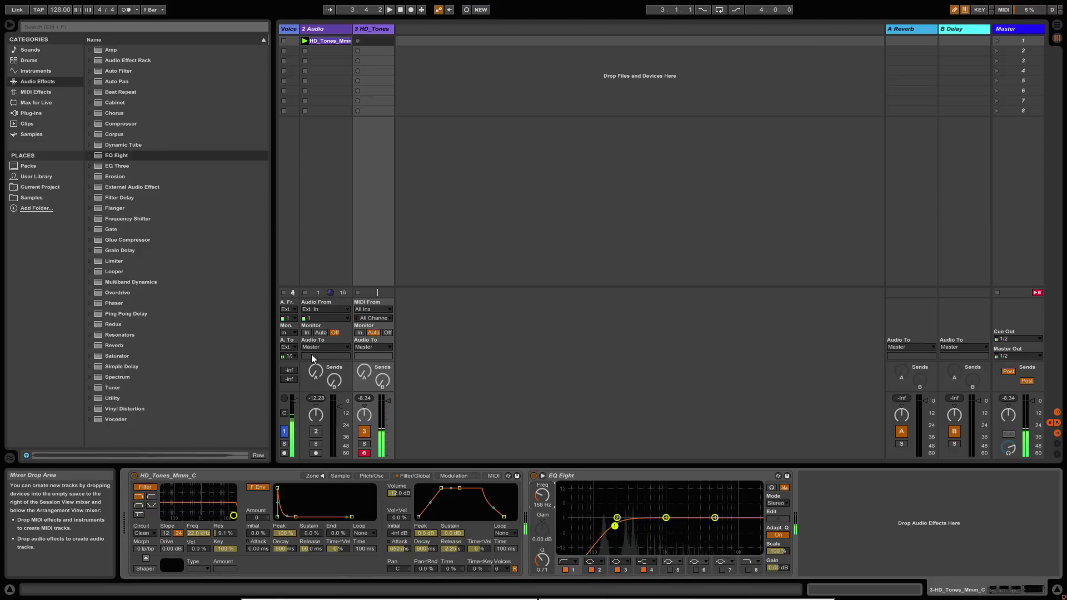
click(89, 346)
scroll(184, 347, down, 5)
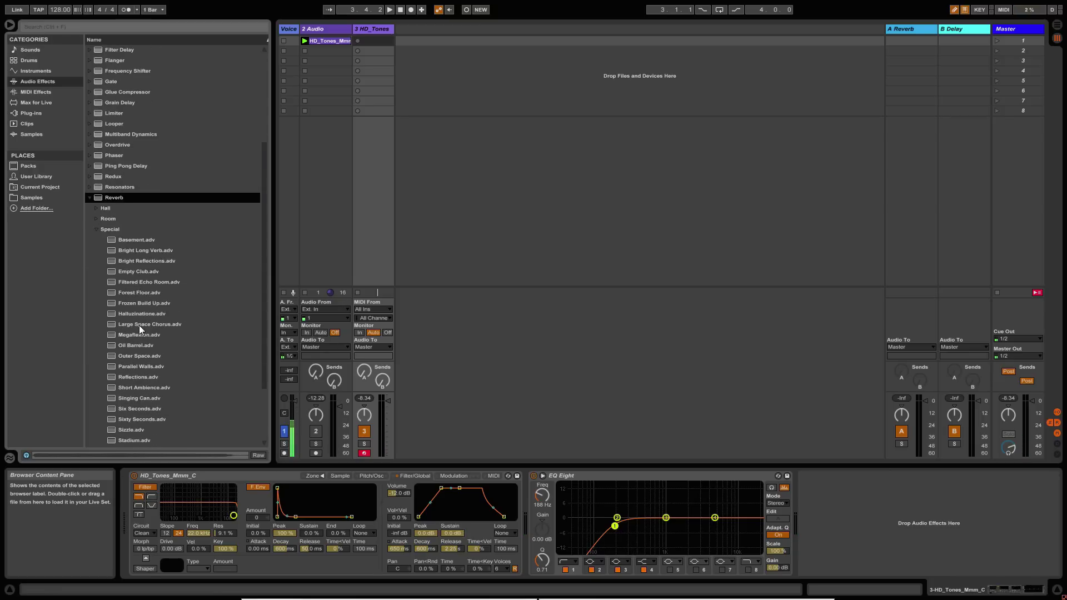
drag(139, 327, 812, 526)
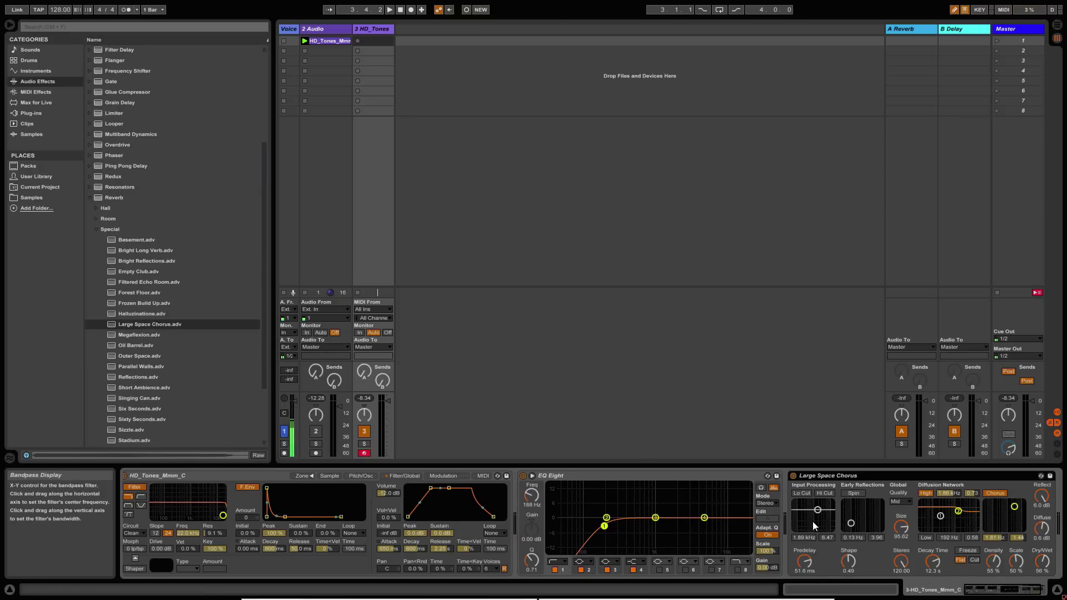
Turn on the reverb's input Lo Cut filter and set its Dry/Wet mix to 60%.
click(802, 492)
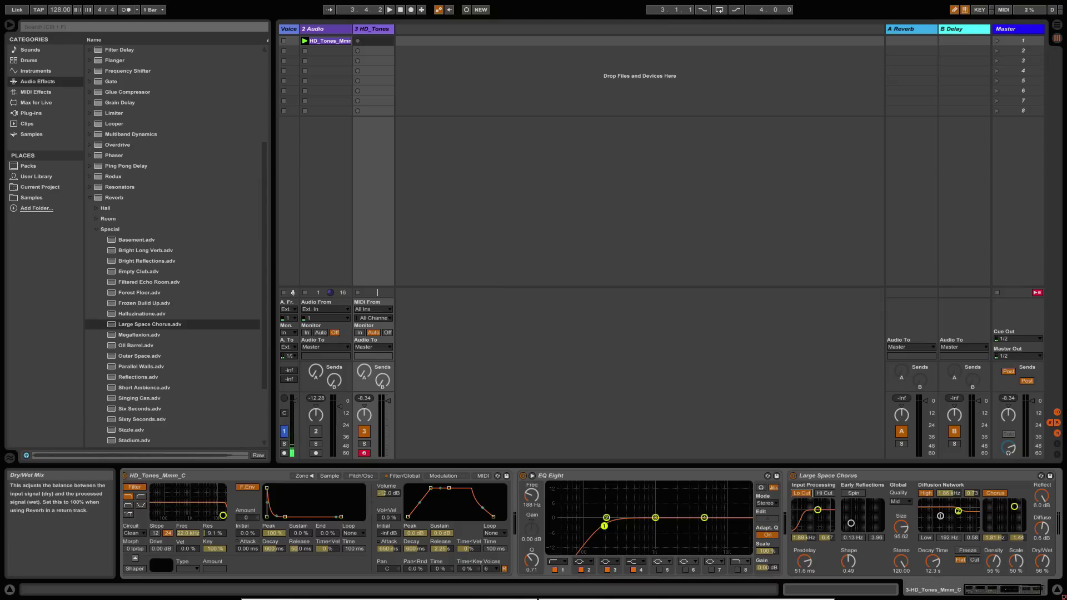
drag(1042, 562, 1042, 557)
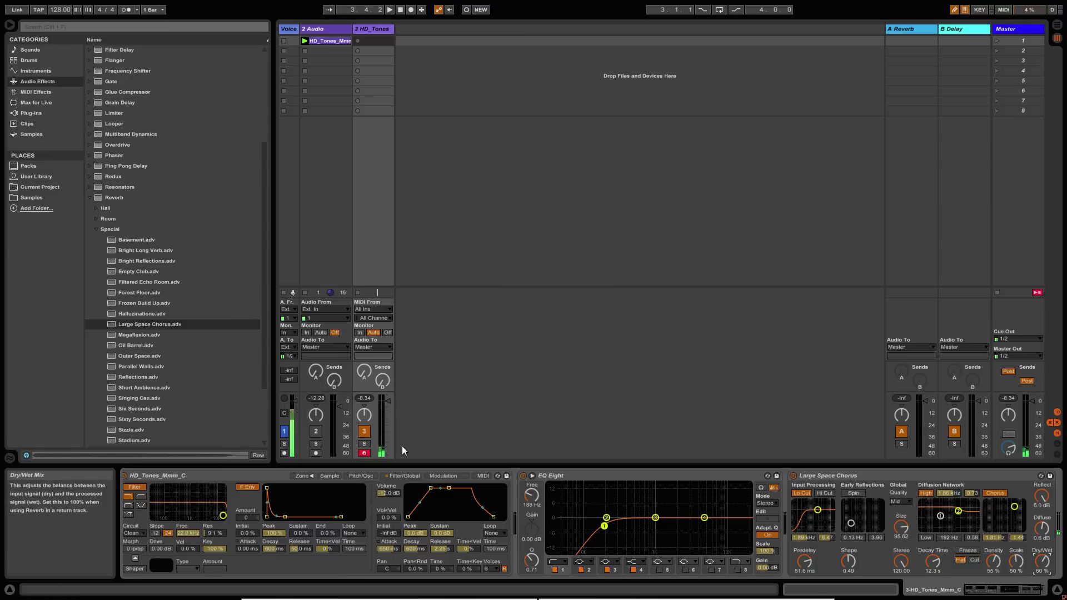
Select the HD_Tones track and open the Sampler's zone editor.
click(365, 29)
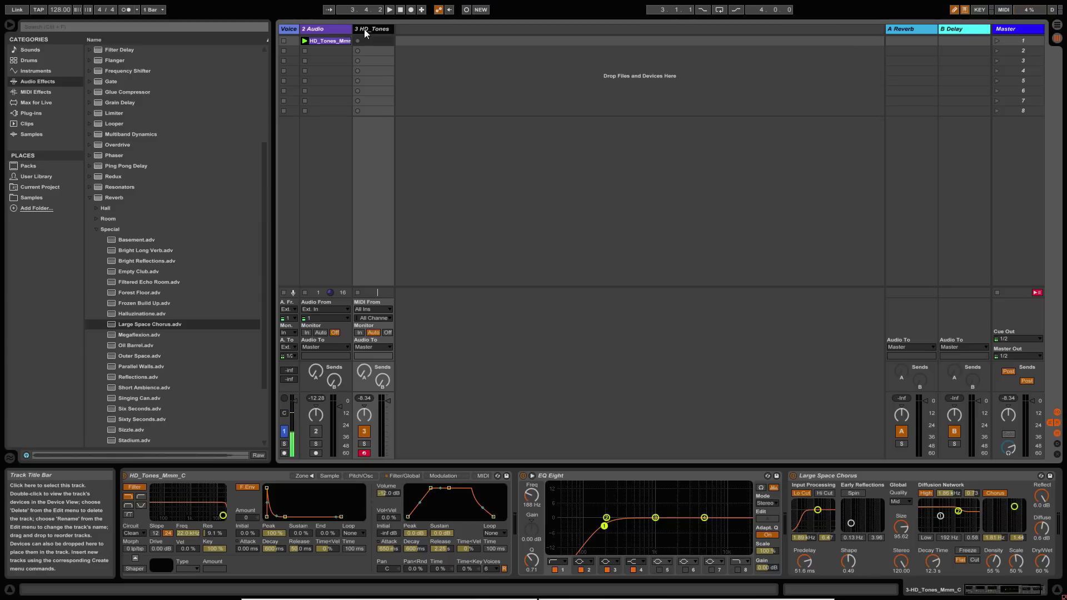
click(303, 477)
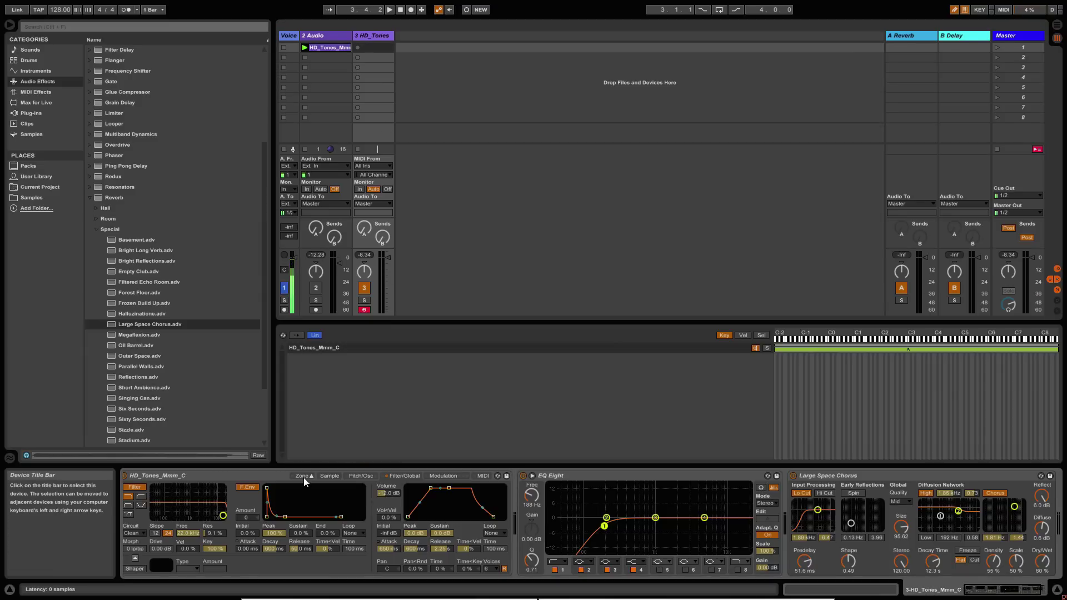